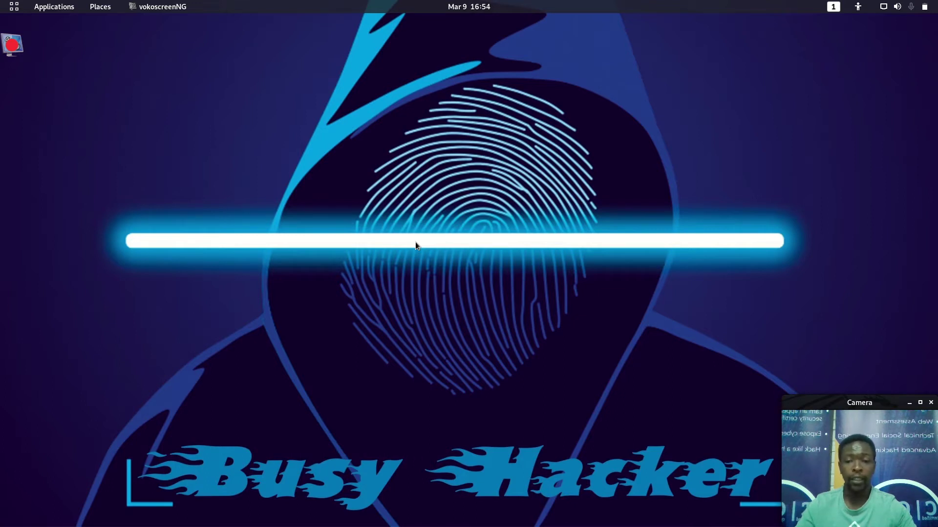
# Open a terminal and launch VirtualBox with the command virtualbox.
pyautogui.moveTo(10, 357)
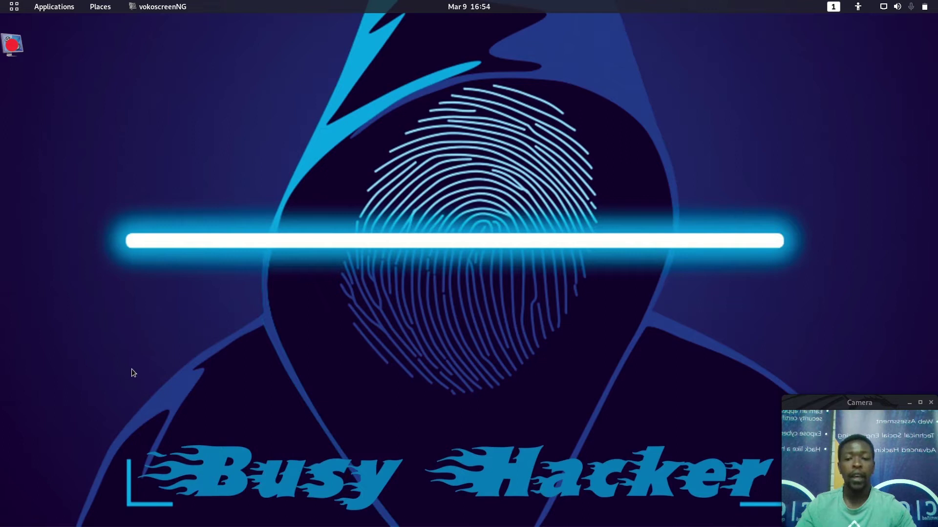
pyautogui.moveTo(3, 308)
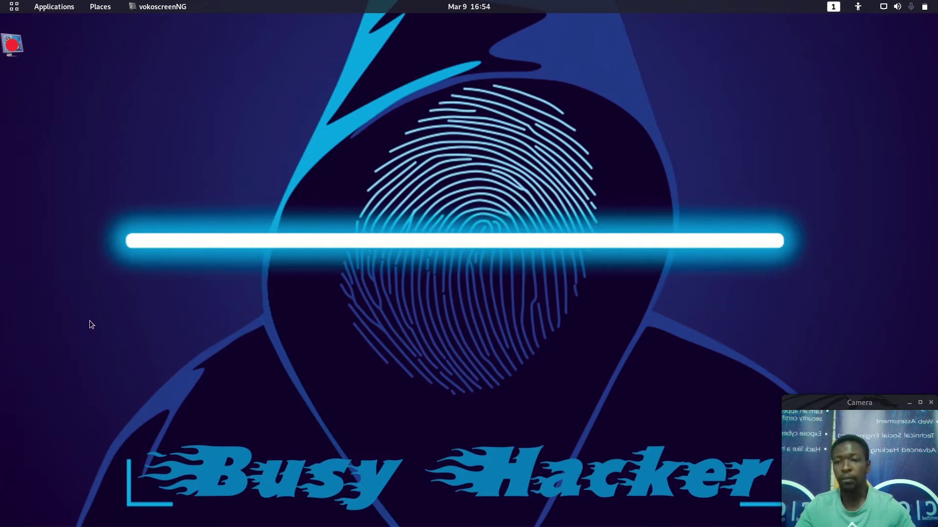
pyautogui.click(14, 87)
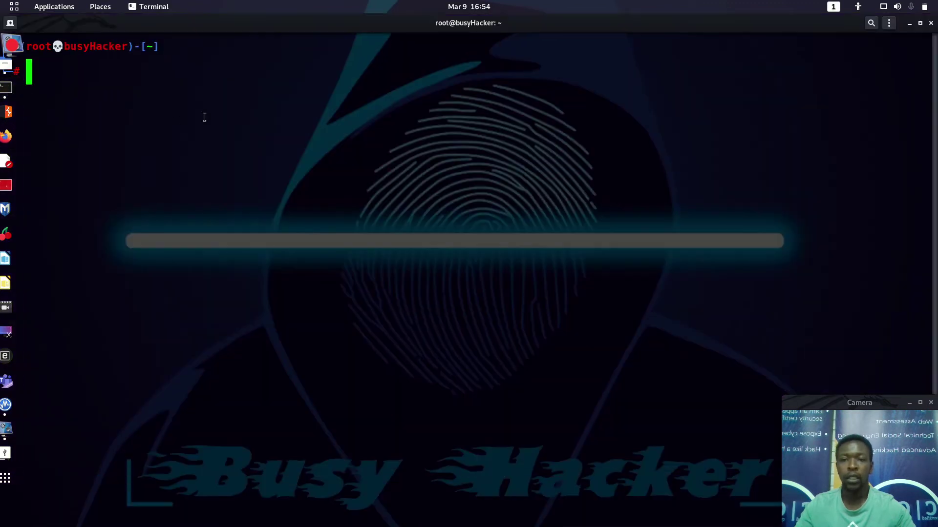
pyautogui.write('virtu')
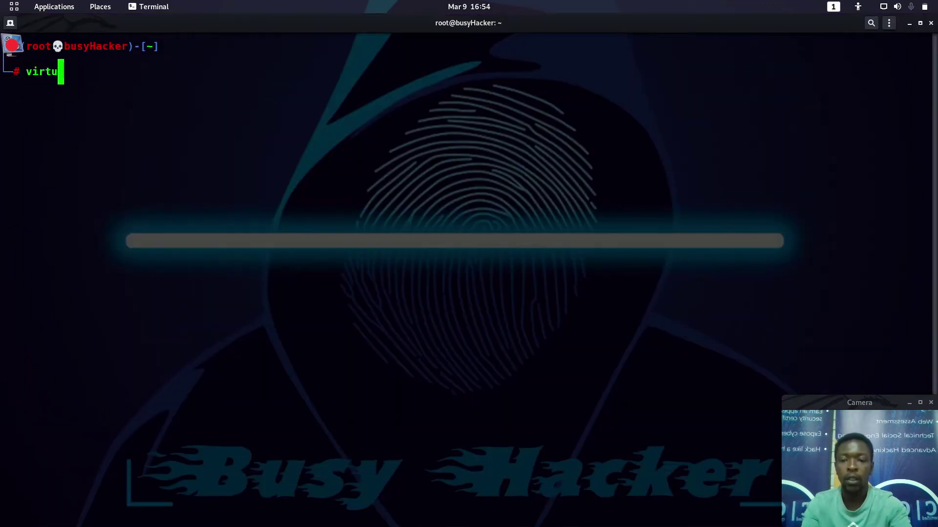
pyautogui.write('albox')
pyautogui.press('Return')
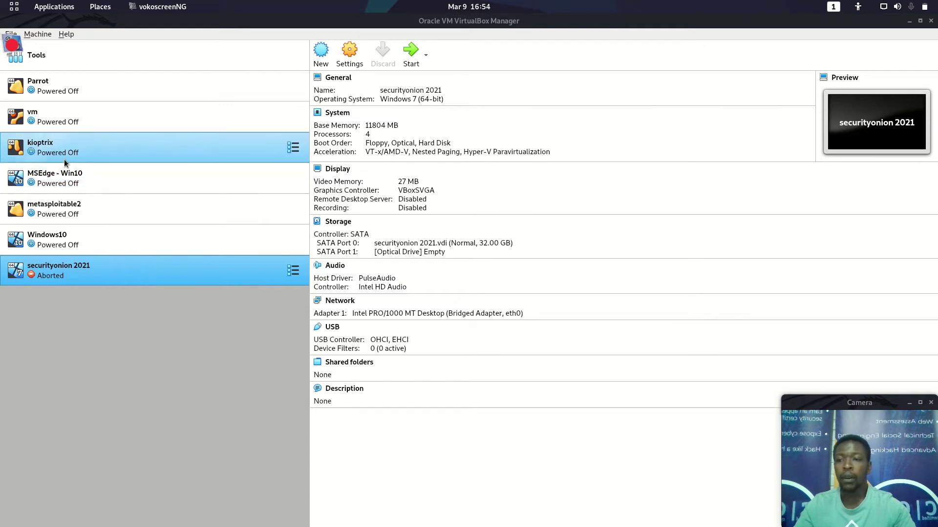
# Start the Windows10 virtual machine and clear away the VirtualBox Manager window and the auto capture keyboard notice.
pyautogui.click(70, 239)
pyautogui.click(411, 51)
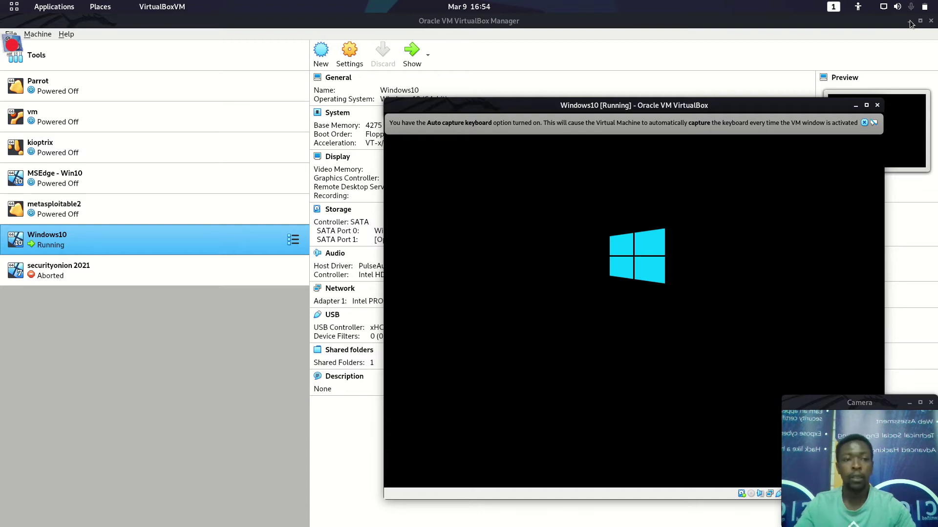
pyautogui.click(910, 21)
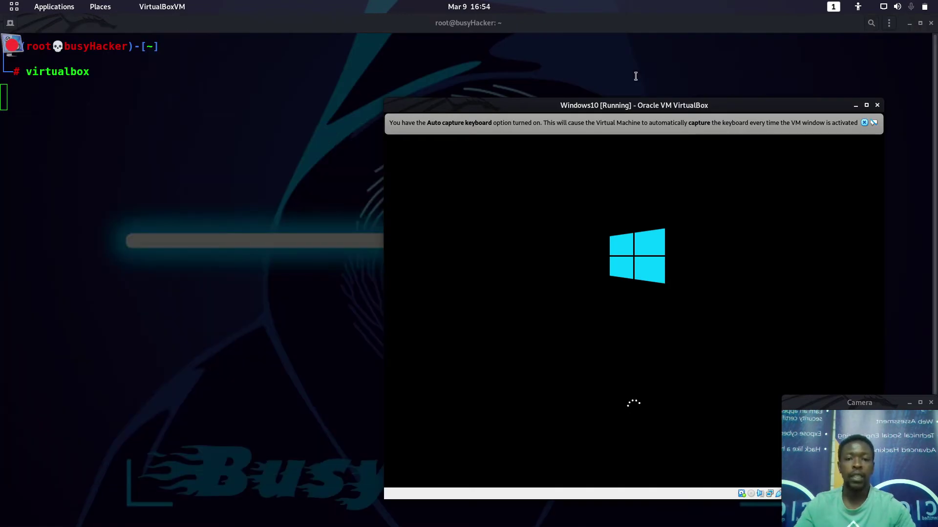
pyautogui.click(863, 121)
# Switch to Firefox and search Google for magnet ram Capture.
pyautogui.moveTo(2, 210)
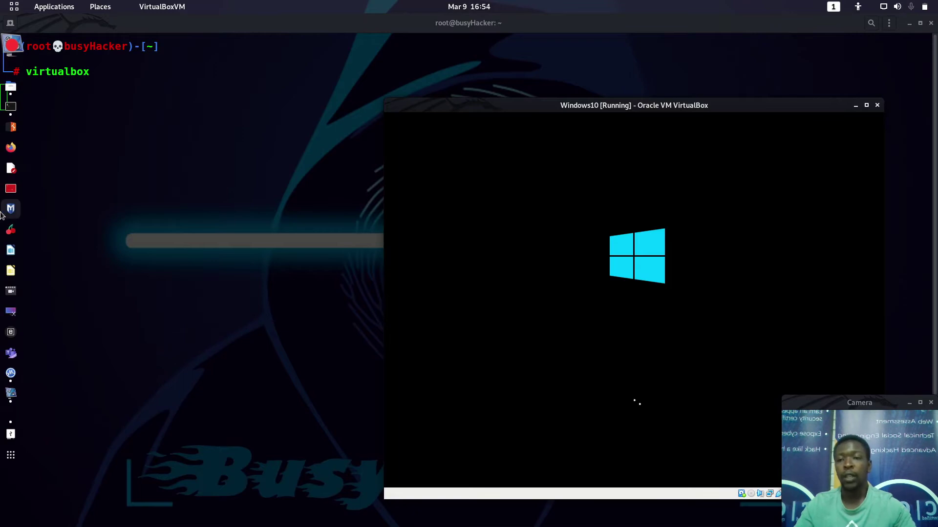
pyautogui.click(10, 147)
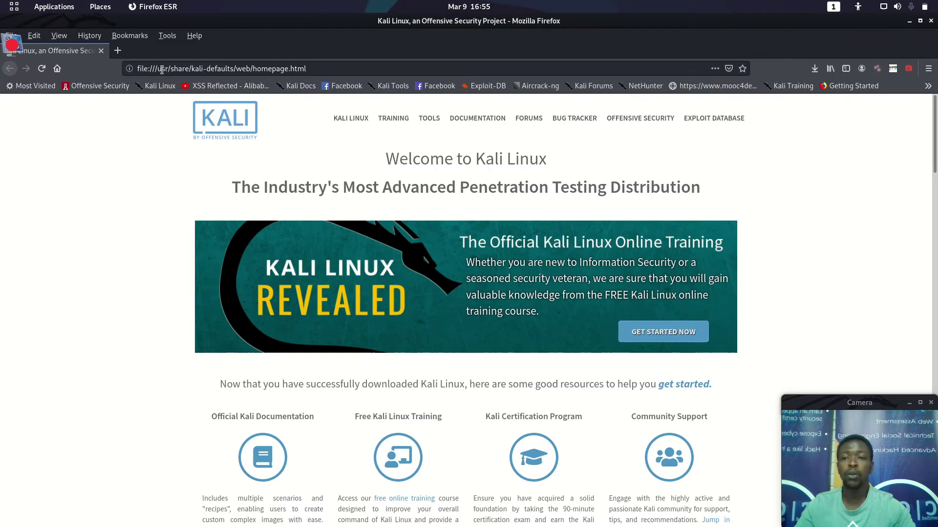
pyautogui.click(162, 68)
pyautogui.write('magnet')
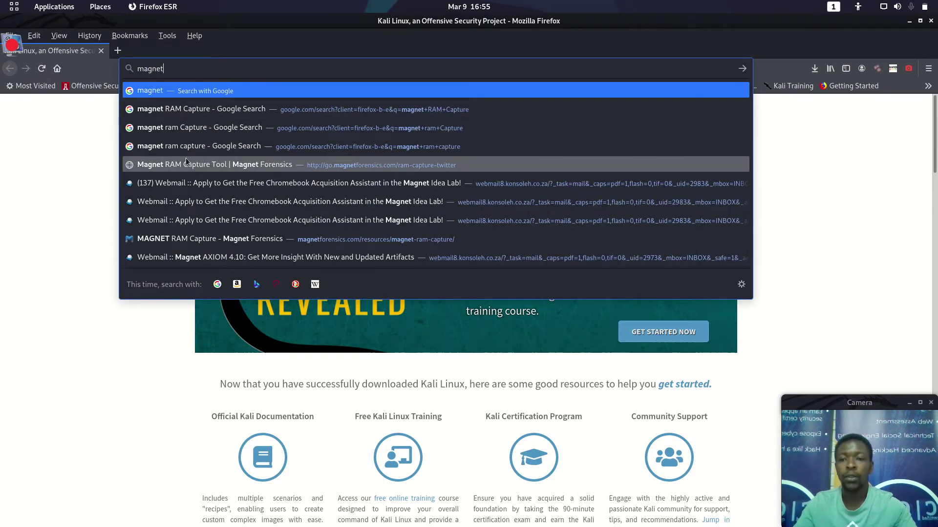
pyautogui.click(206, 128)
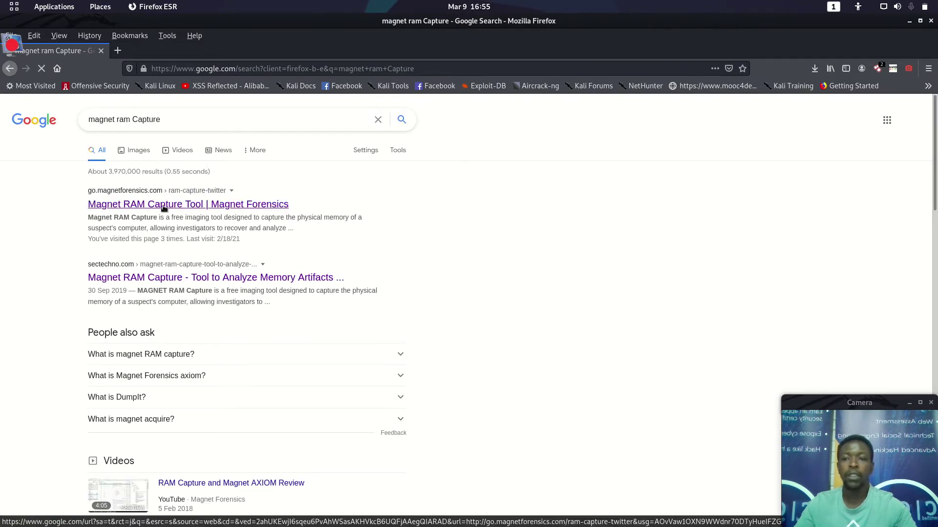
# Review the download form on the Magnet RAM Capture Tool page, return to the search results and minimise Firefox.
pyautogui.click(164, 208)
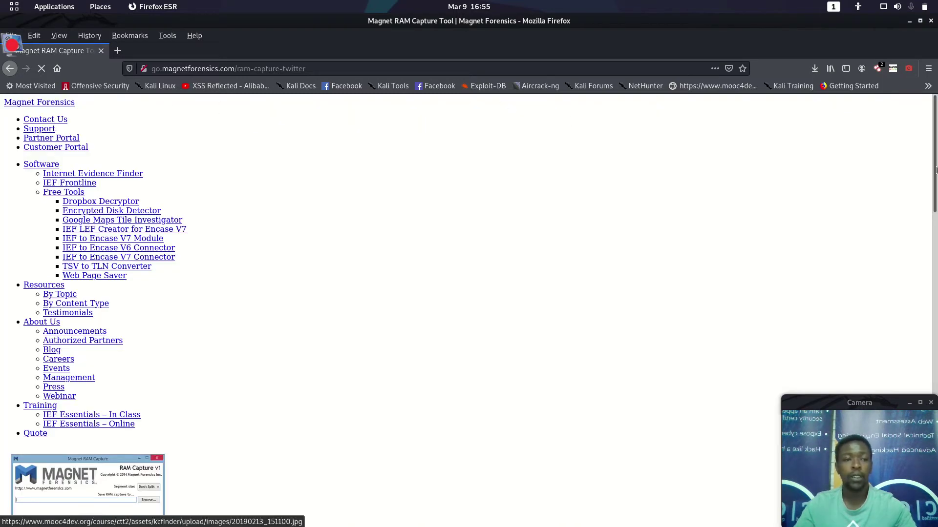
pyautogui.scroll(-20, 469, 303)
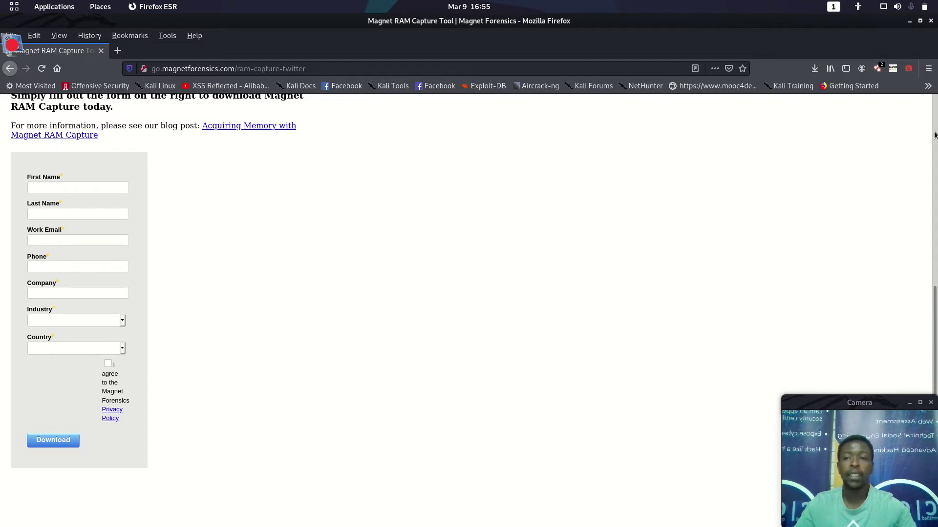
pyautogui.click(5, 70)
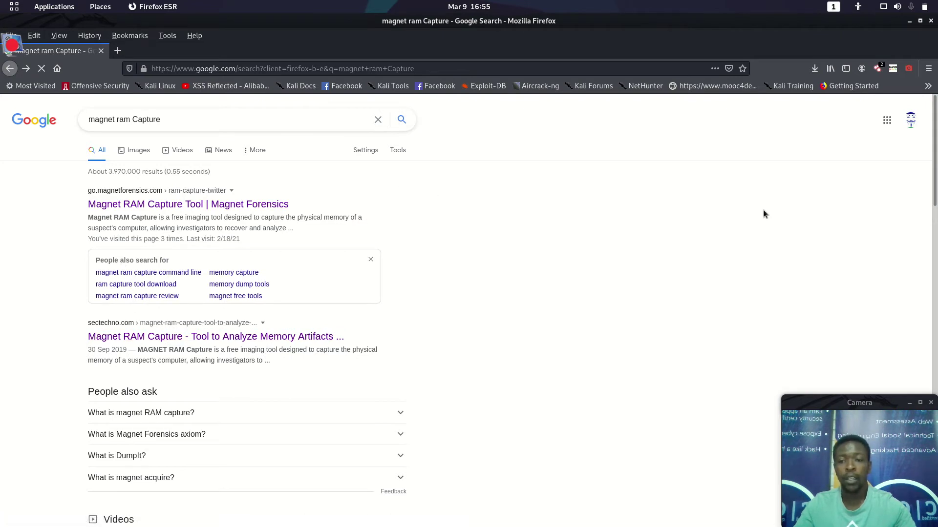
pyautogui.click(910, 20)
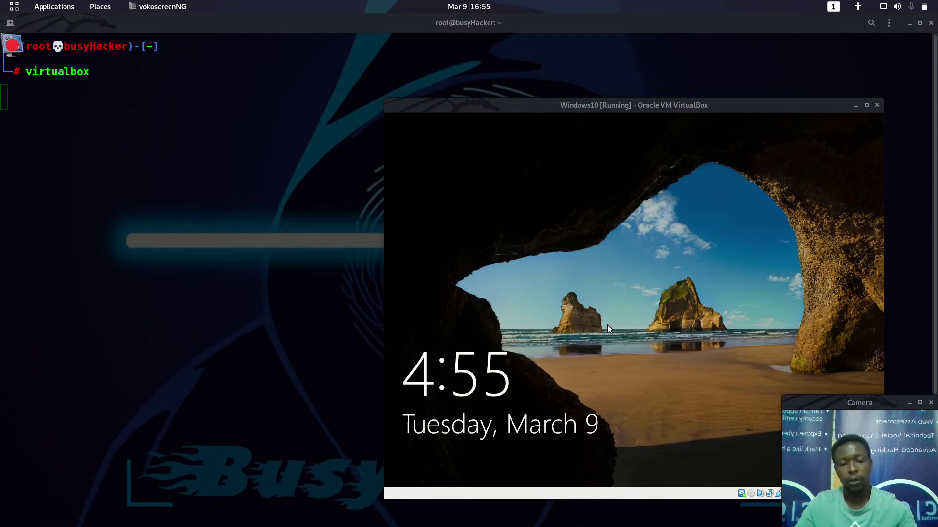
# Dismiss the lock screen of the Windows10 virtual machine to reach the sign-in screen.
pyautogui.click(663, 326)
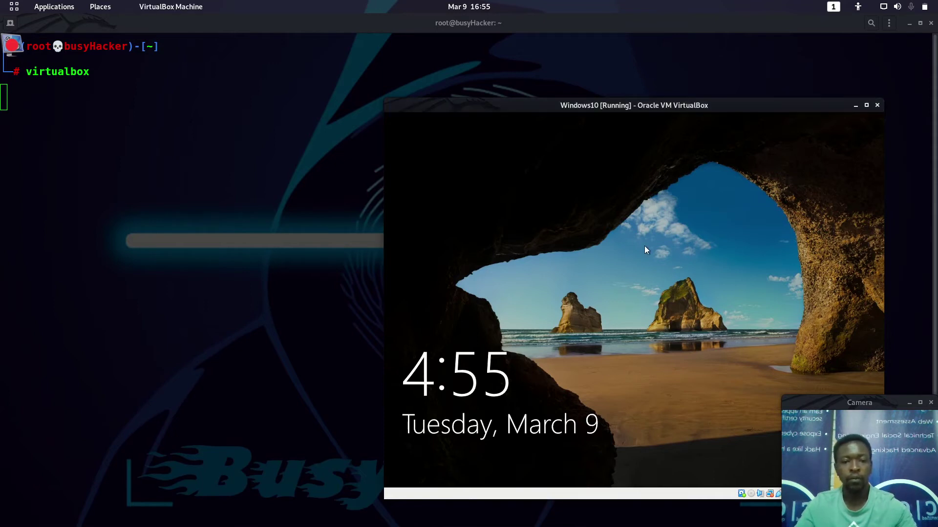
pyautogui.click(638, 274)
pyautogui.moveTo(645, 315); pyautogui.dragTo(617, 141)
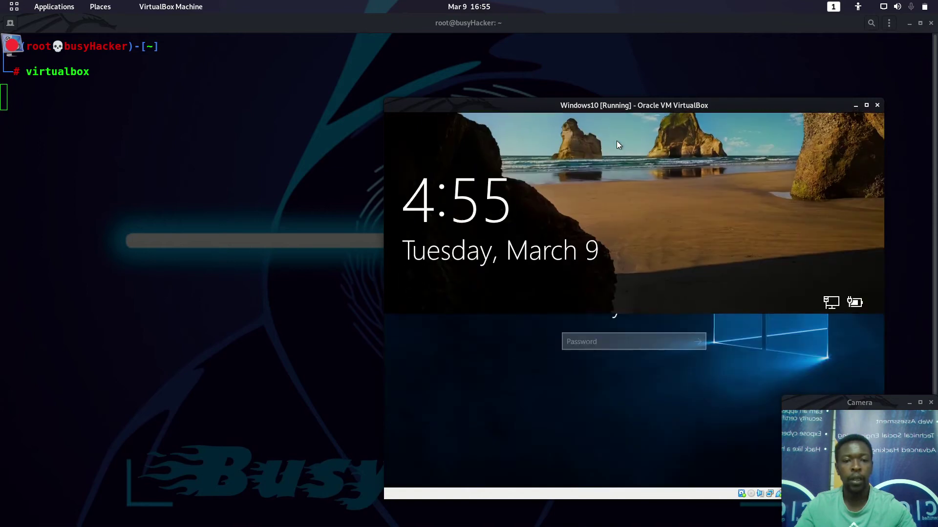
pyautogui.moveTo(622, 329); pyautogui.dragTo(587, 113)
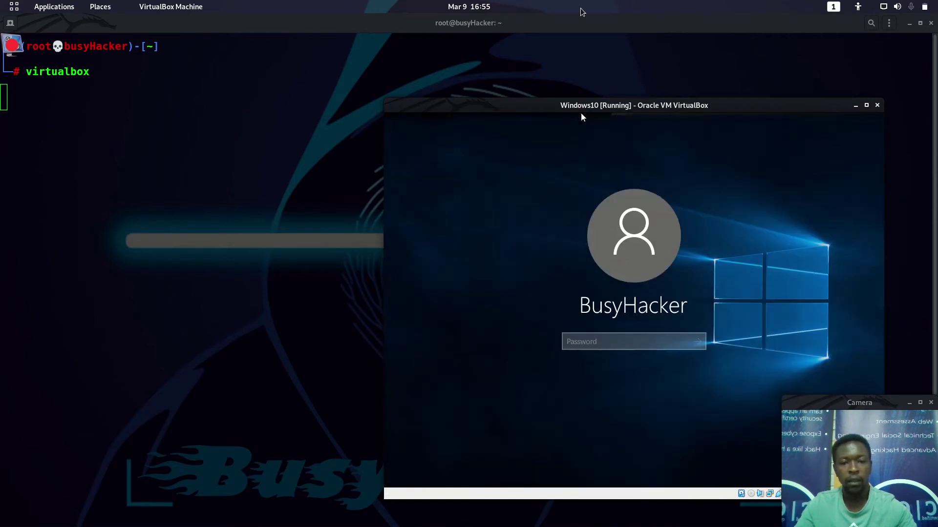
pyautogui.write('••')
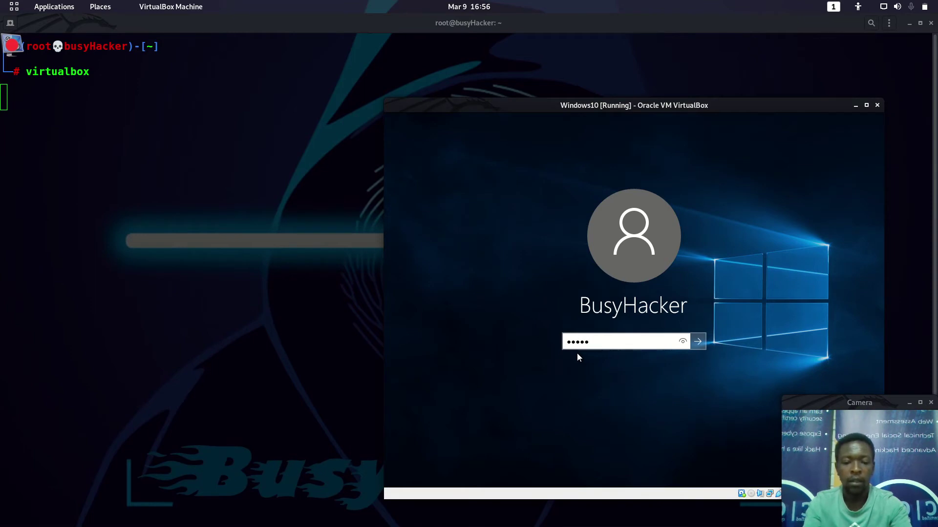
pyautogui.press('BackSpace')
pyautogui.press('BackSpace')
pyautogui.press('BackSpace')
pyautogui.press('BackSpace')
pyautogui.press('BackSpace')
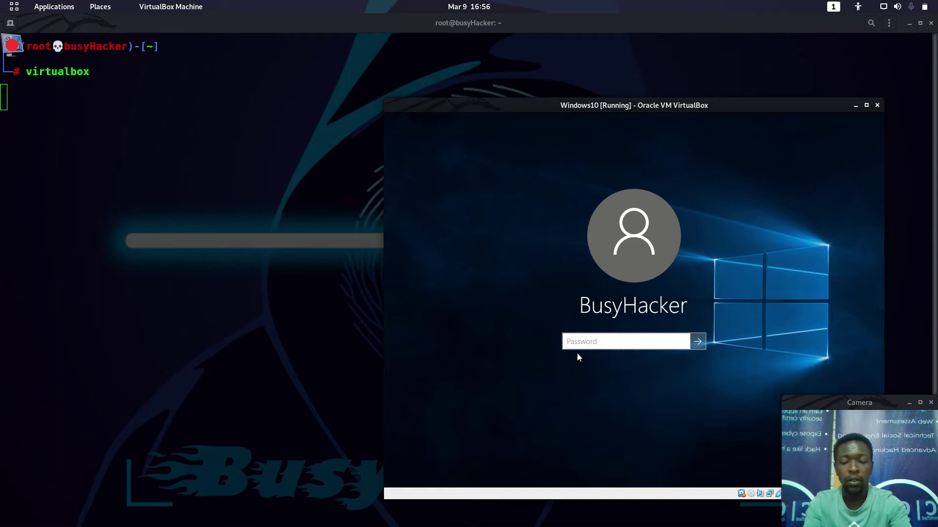
# Enter the account password and sign in to the Windows10 virtual machine.
pyautogui.write('•••••')
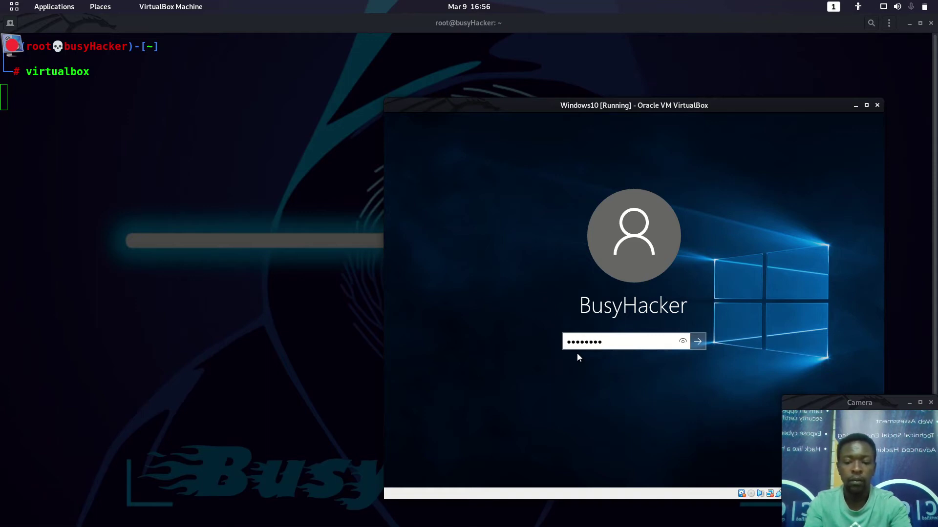
pyautogui.write('•••')
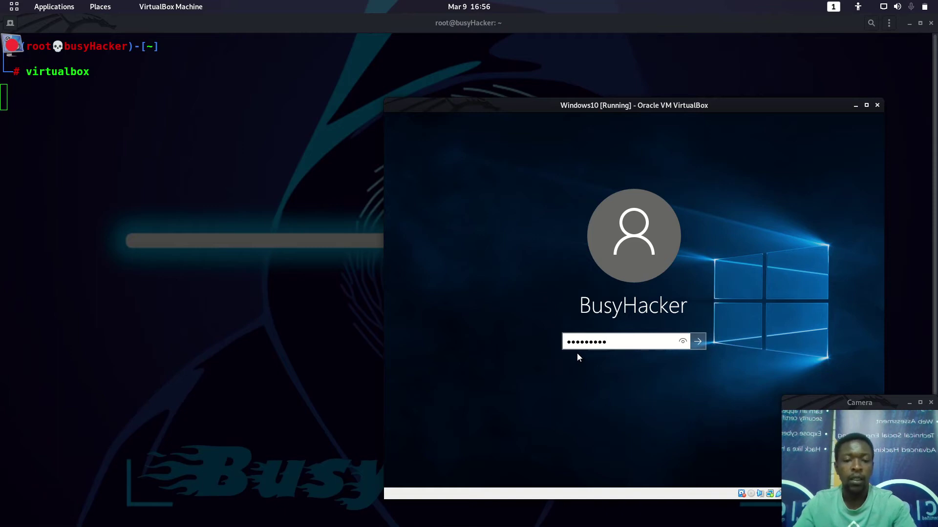
pyautogui.press('Return')
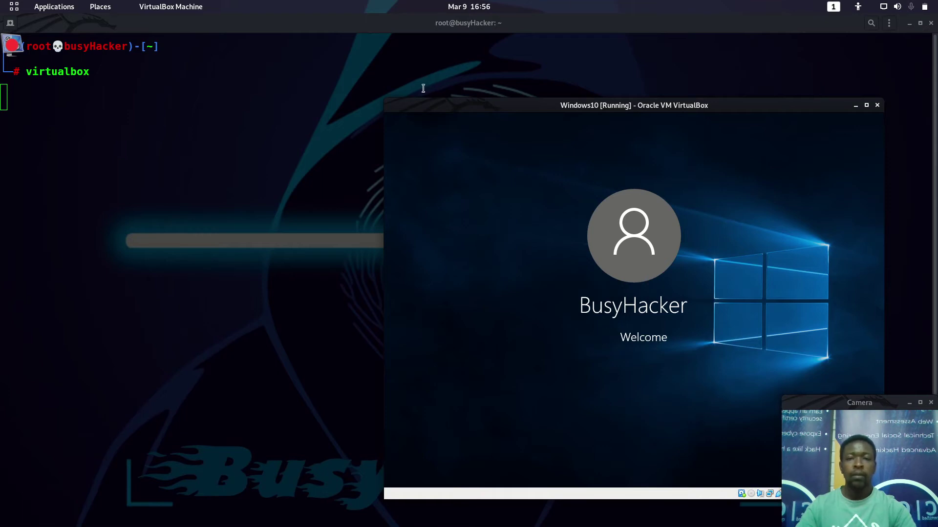
# Minimise the terminal and launch MRCv120(2) from the virtual machine's desktop.
pyautogui.click(909, 23)
pyautogui.click(910, 23)
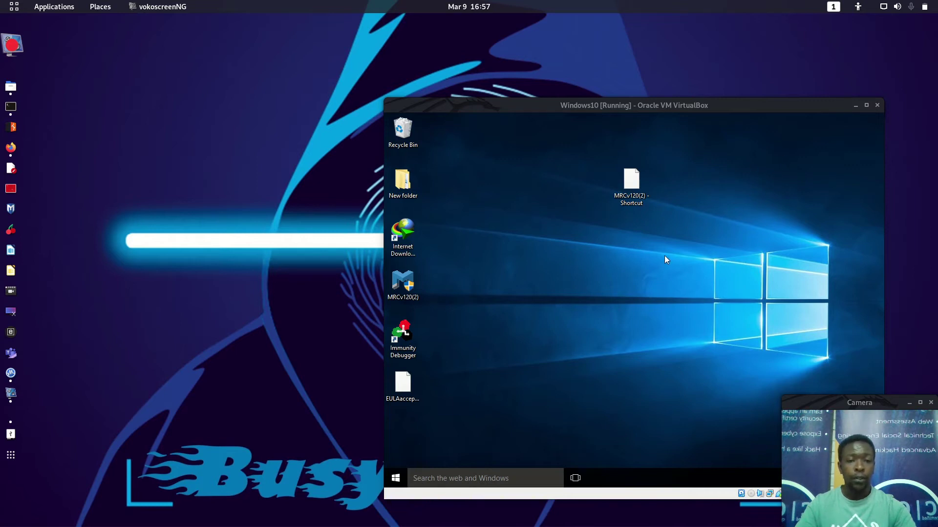
pyautogui.click(395, 290)
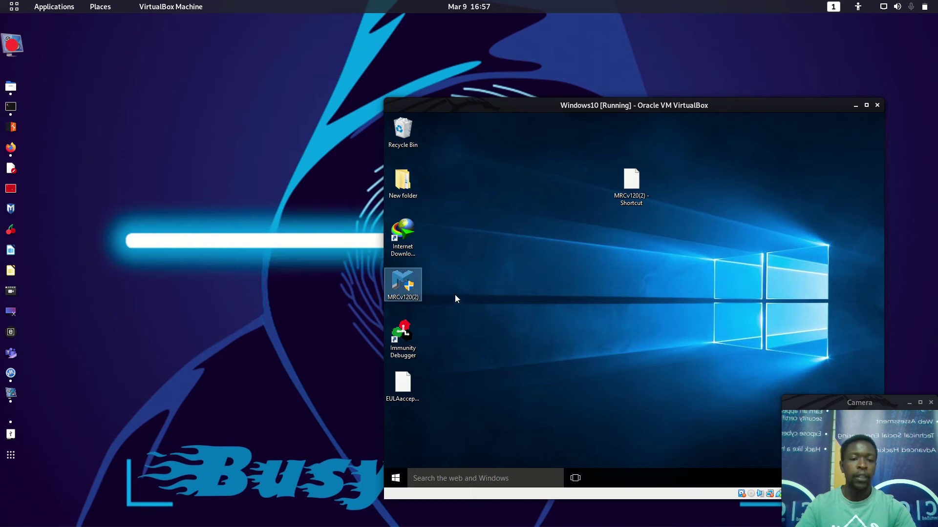
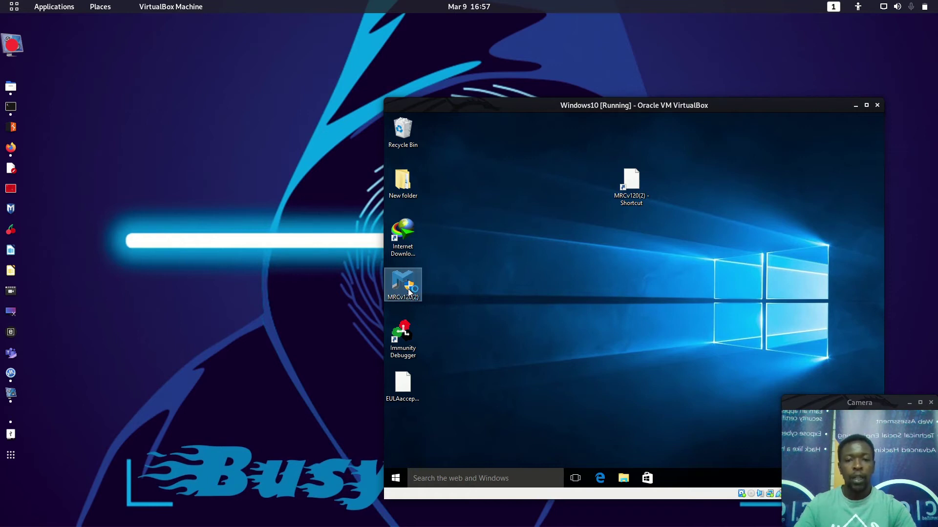
pyautogui.moveTo(410, 290)
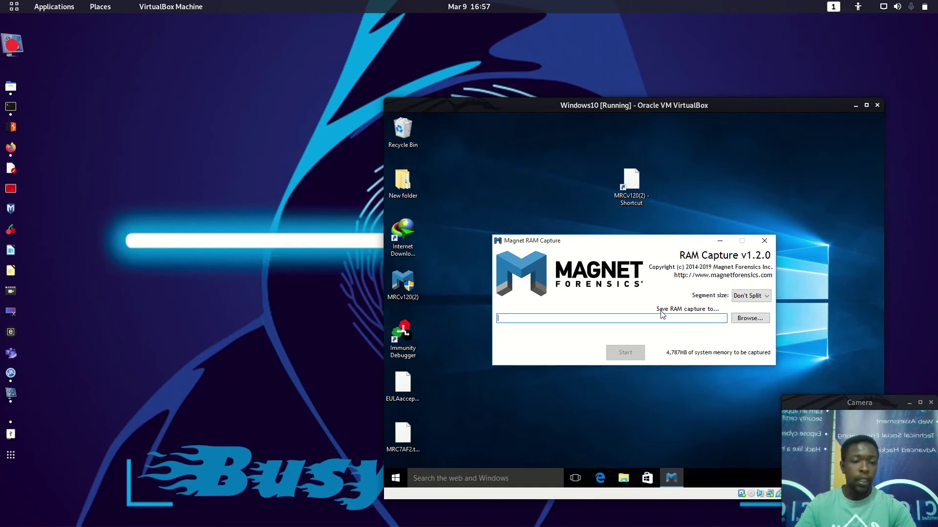
# Set the RAM capture to save in the Documents folder as a Raw/Bin file named 4GBRAMWIN10.
pyautogui.click(751, 318)
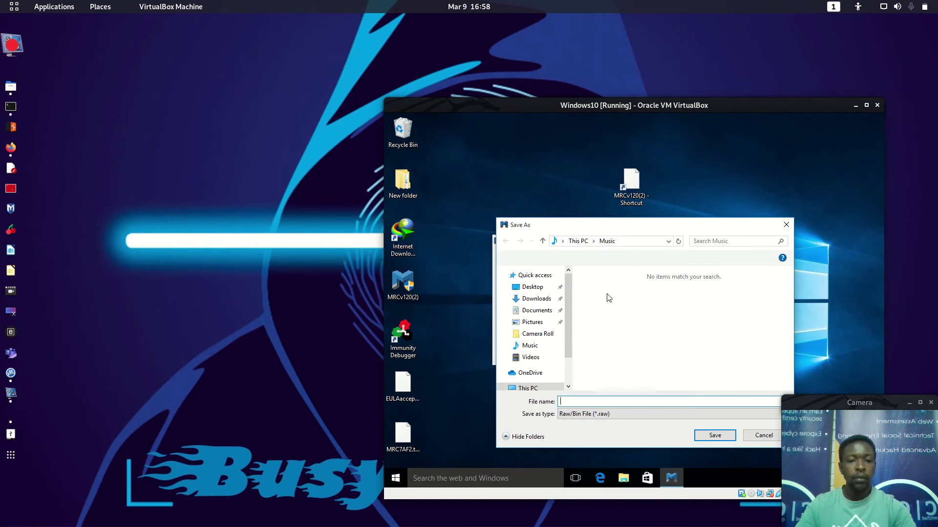
pyautogui.scroll(-1, 568, 333)
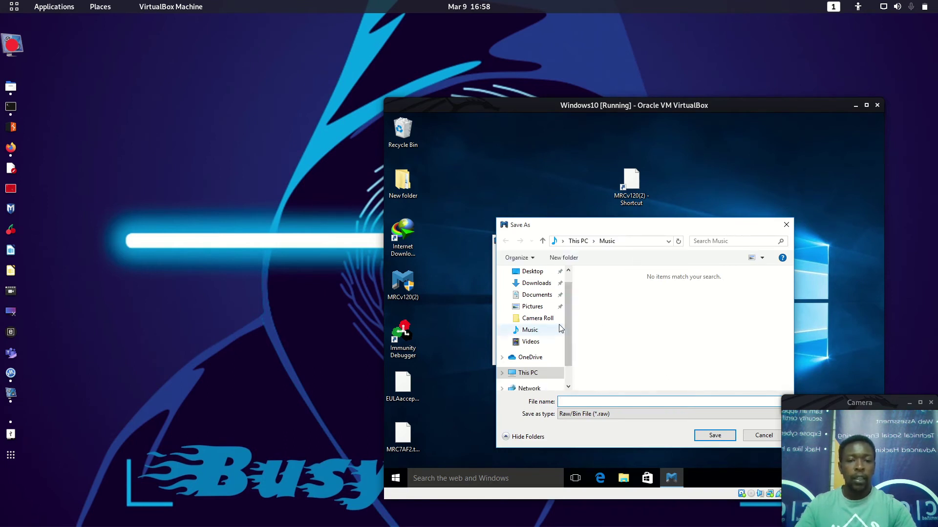
pyautogui.click(536, 298)
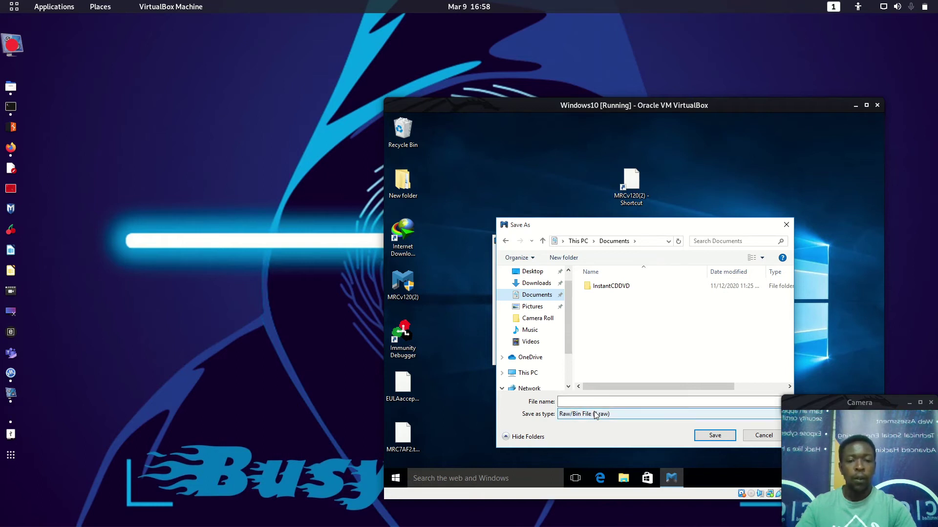
pyautogui.click(577, 401)
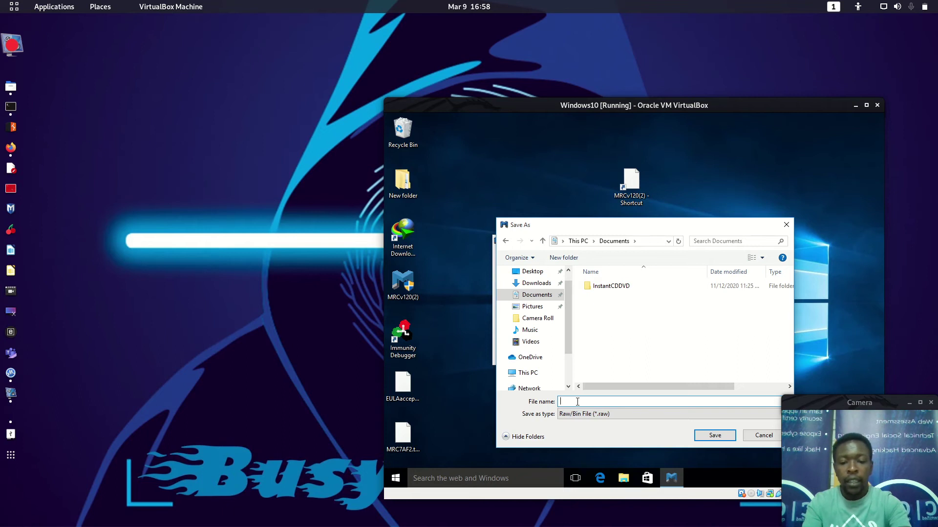
pyautogui.write('GB ')
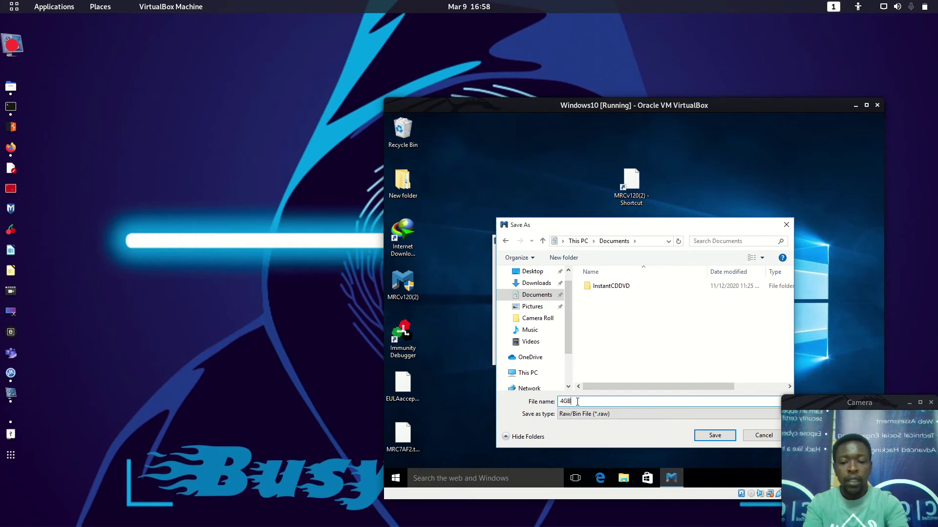
pyautogui.write('RAM')
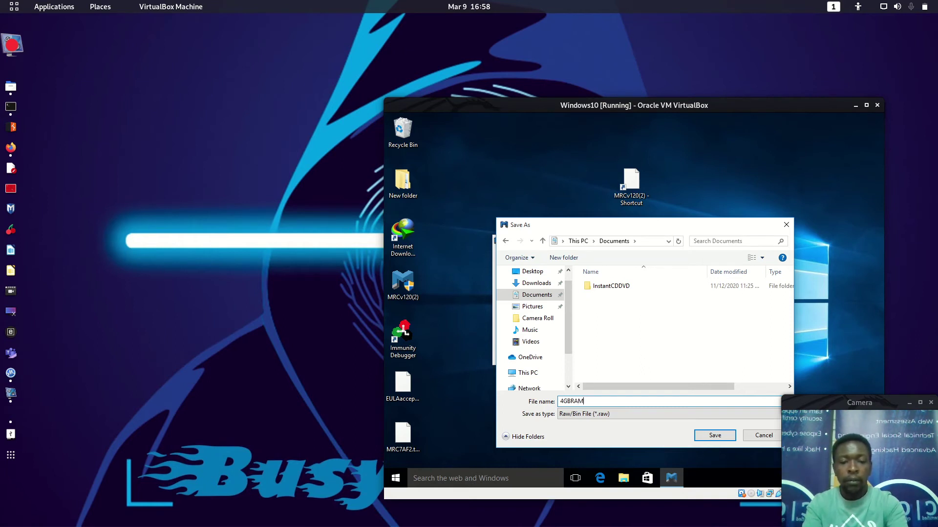
pyautogui.write('WIN10')
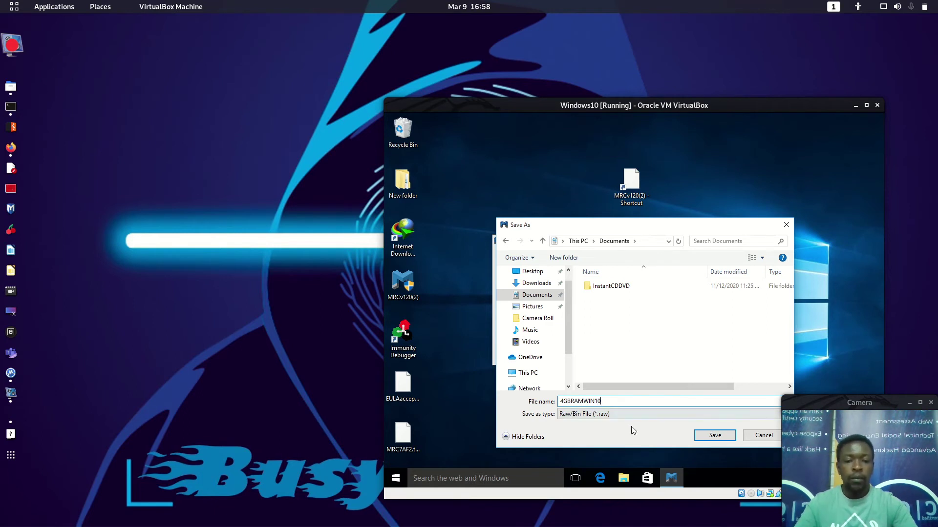
pyautogui.click(713, 436)
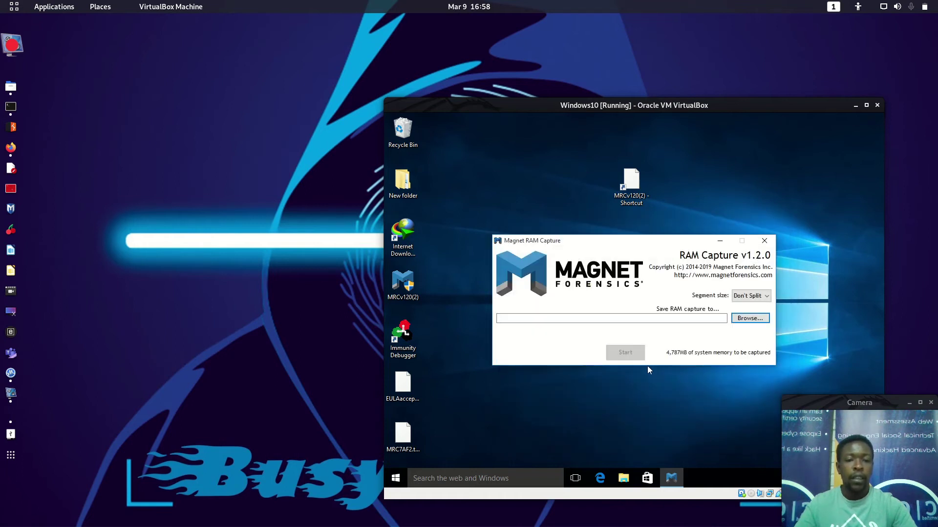
# Run the RAM capture to completion, acknowledge the saved file and close Magnet RAM Capture.
pyautogui.click(625, 353)
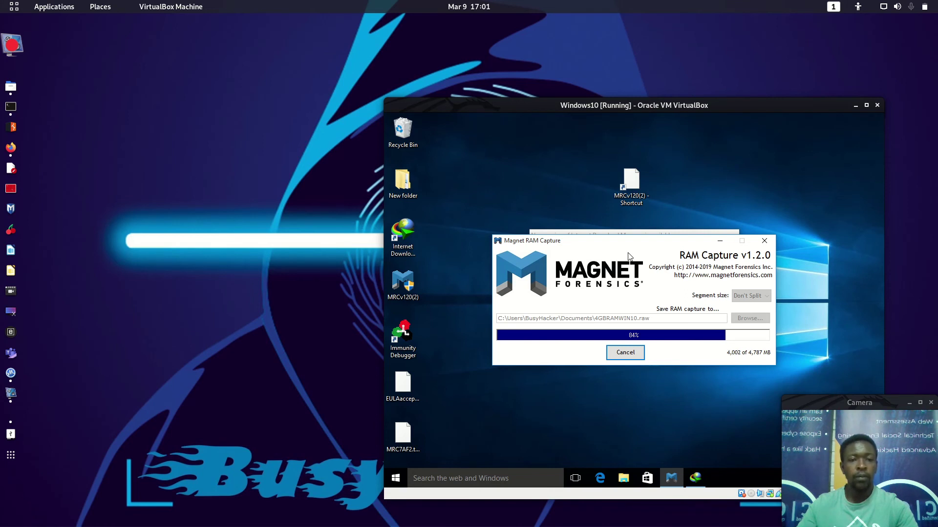
pyautogui.moveTo(630, 245)
pyautogui.mouseDown()
pyautogui.moveTo(645, 271)
pyautogui.moveTo(627, 257)
pyautogui.mouseUp()
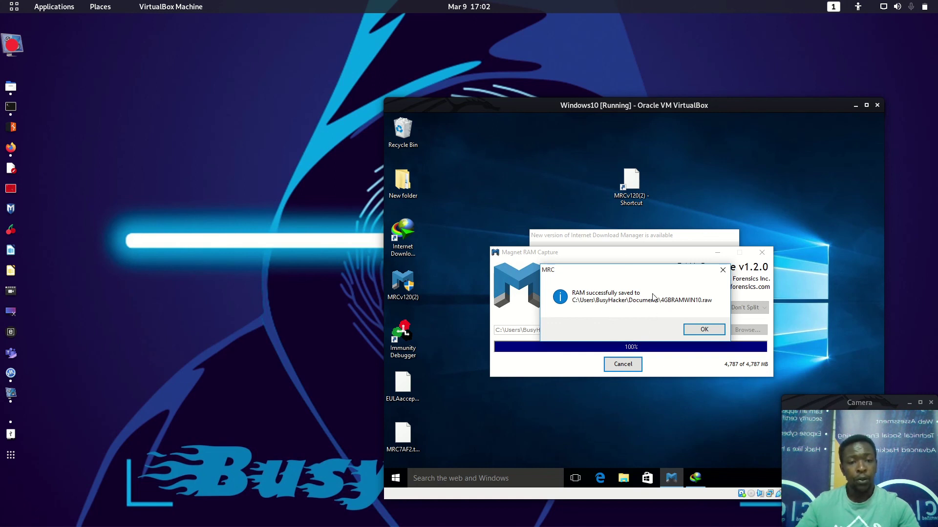
pyautogui.click(704, 329)
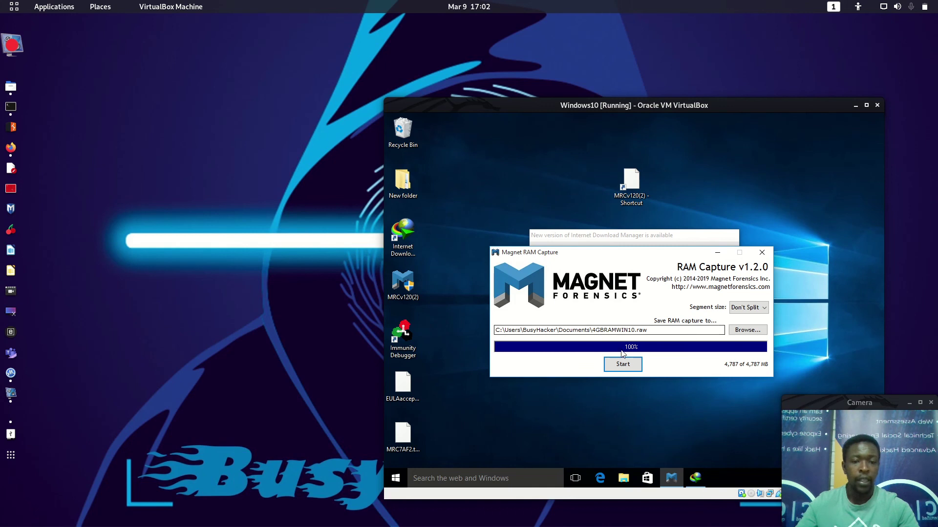
pyautogui.click(763, 252)
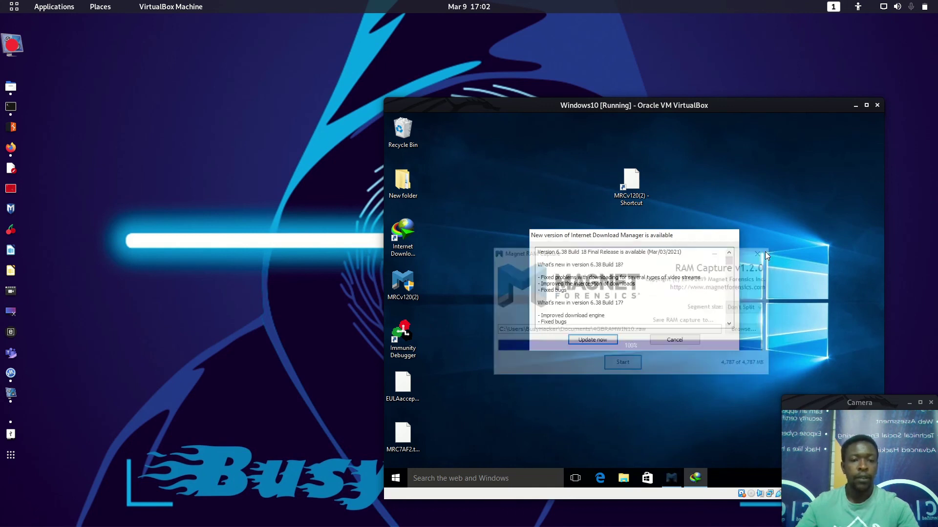
# Decline the Internet Download Manager update offered on the virtual machine's desktop.
pyautogui.click(403, 191)
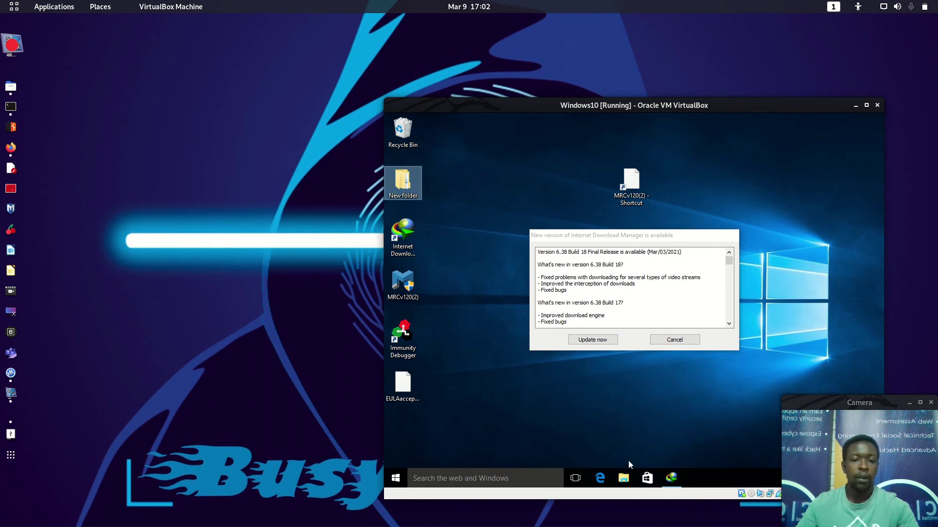
pyautogui.click(623, 481)
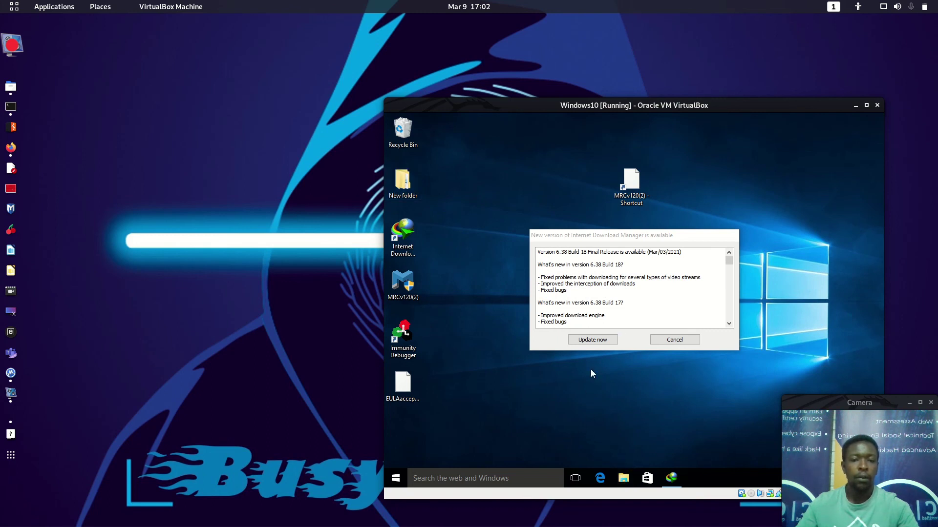
pyautogui.click(667, 343)
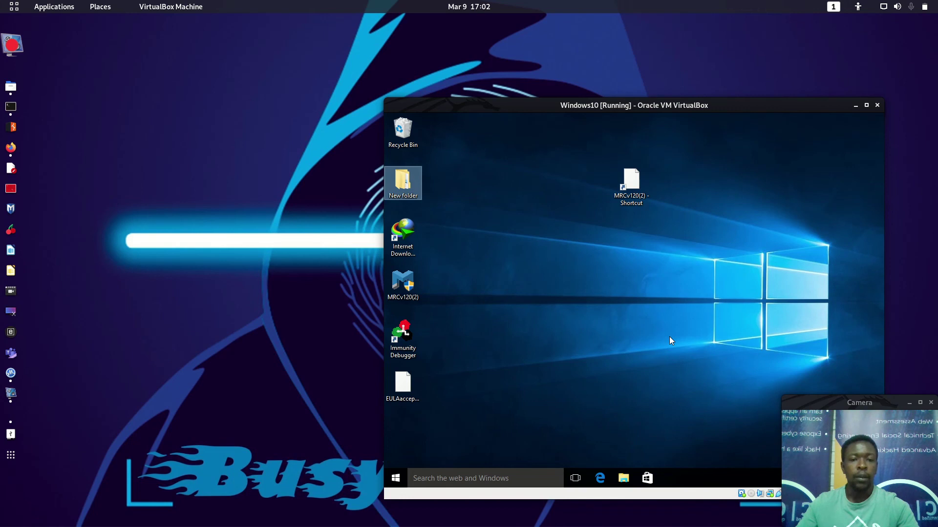
# Browse to the Documents folder in the virtual machine and select the 4GBRAMWIN10 raw file to check it.
pyautogui.click(623, 481)
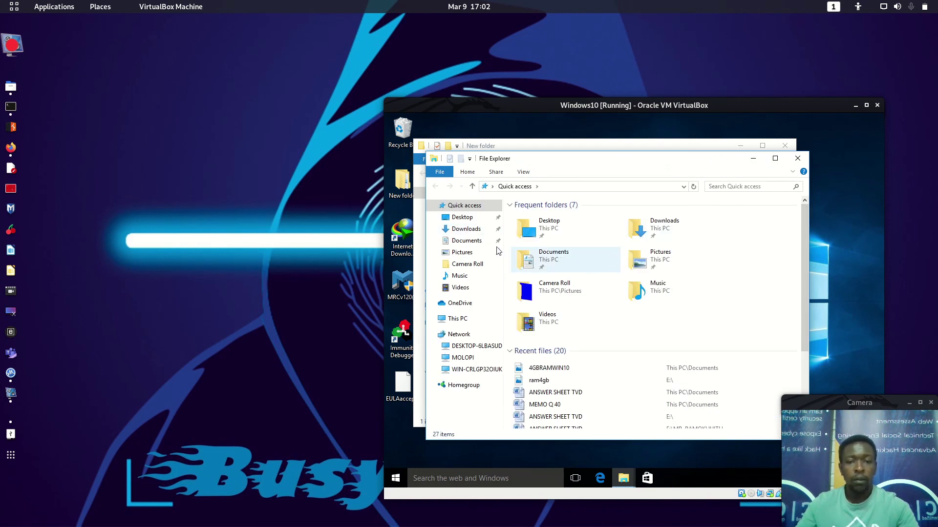
pyautogui.click(465, 241)
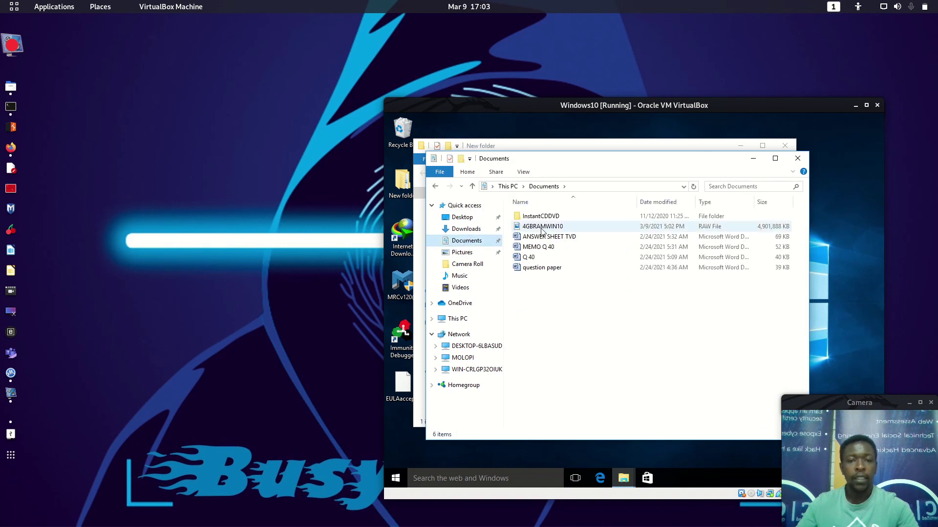
pyautogui.click(571, 226)
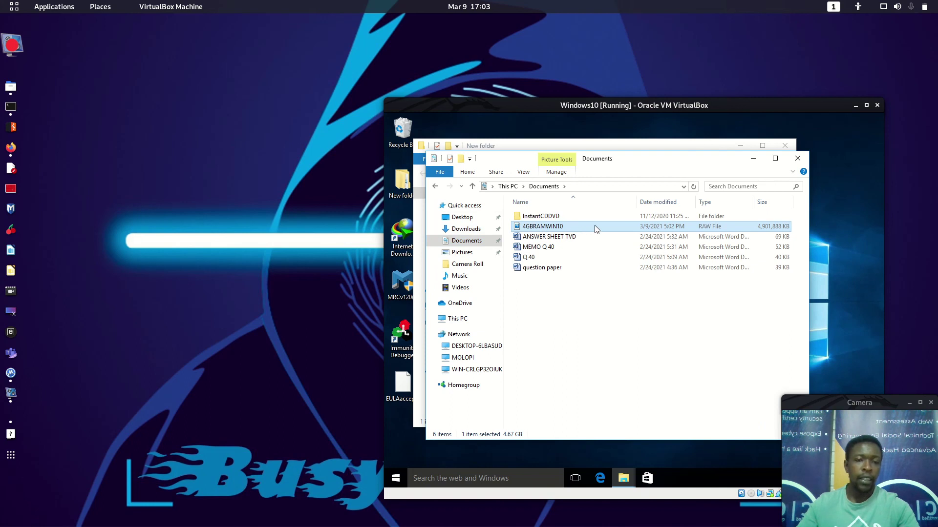